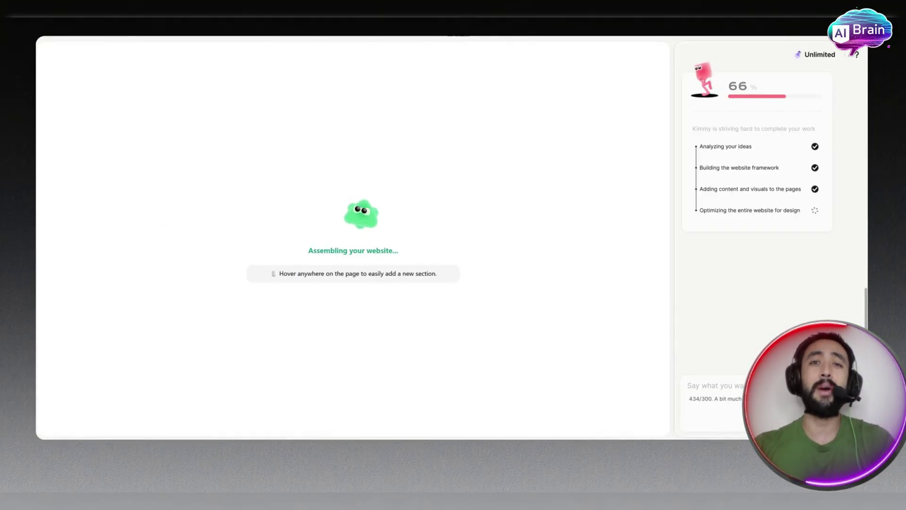
scroll(373, 353, down, 1)
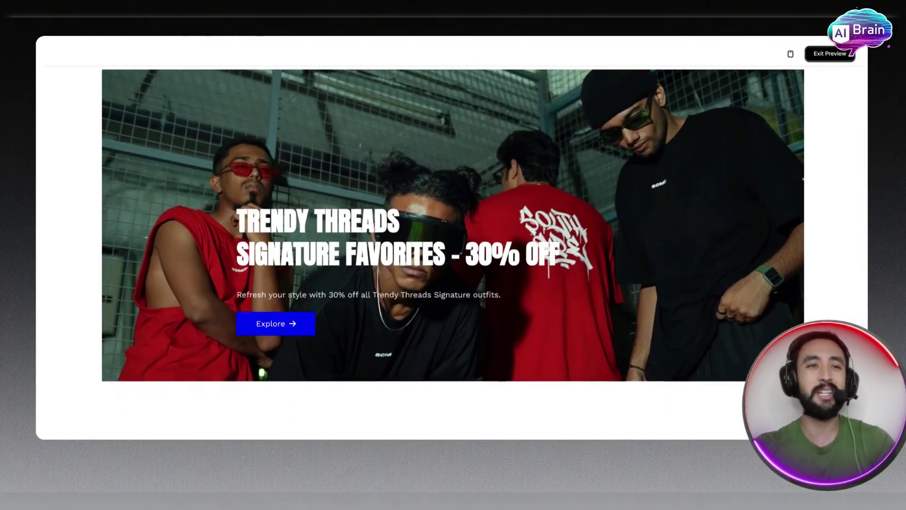
scroll(374, 353, down, 3)
scroll(373, 354, down, 5)
scroll(452, 239, down, 5)
scroll(452, 238, down, 1)
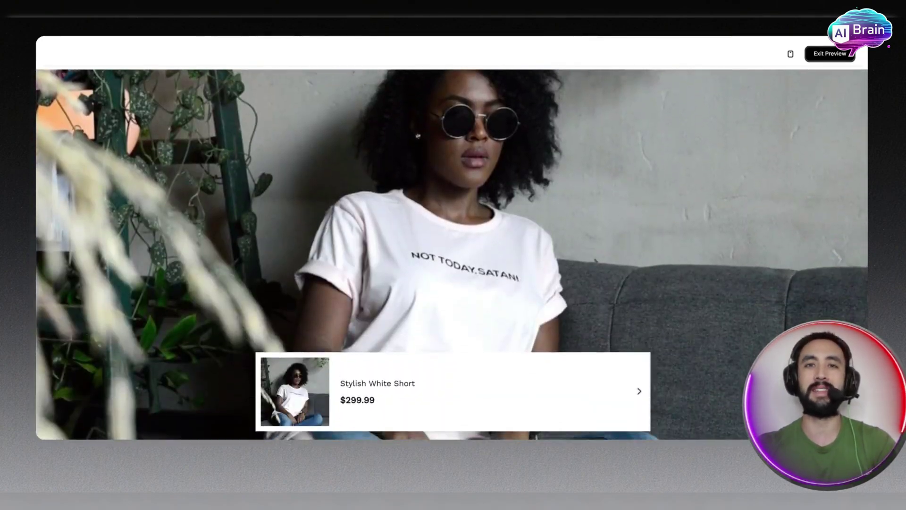
scroll(452, 238, down, 2)
scroll(451, 255, down, 5)
scroll(452, 255, down, 1)
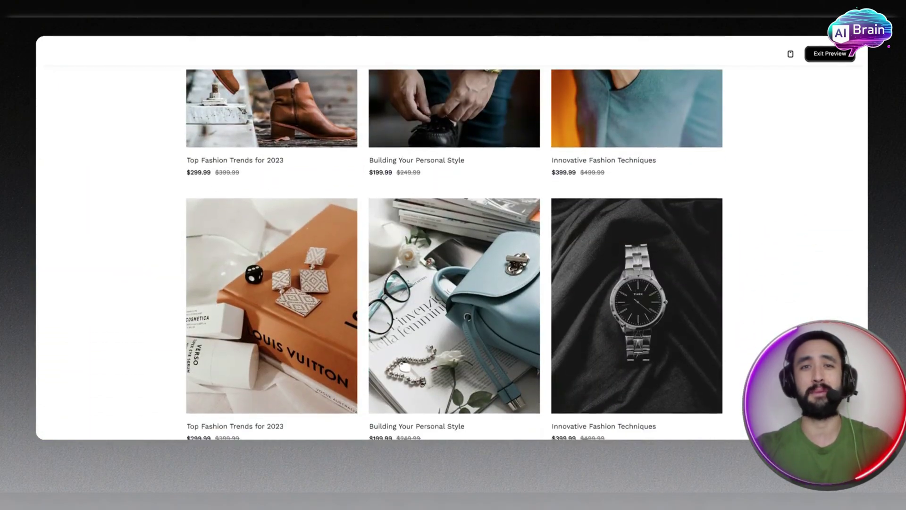
scroll(452, 255, down, 1)
scroll(451, 255, down, 2)
scroll(727, 170, down, 5)
scroll(727, 170, down, 5)
scroll(728, 171, down, 1)
- Switch the Trendy Threads store preview to mobile width
click(791, 55)
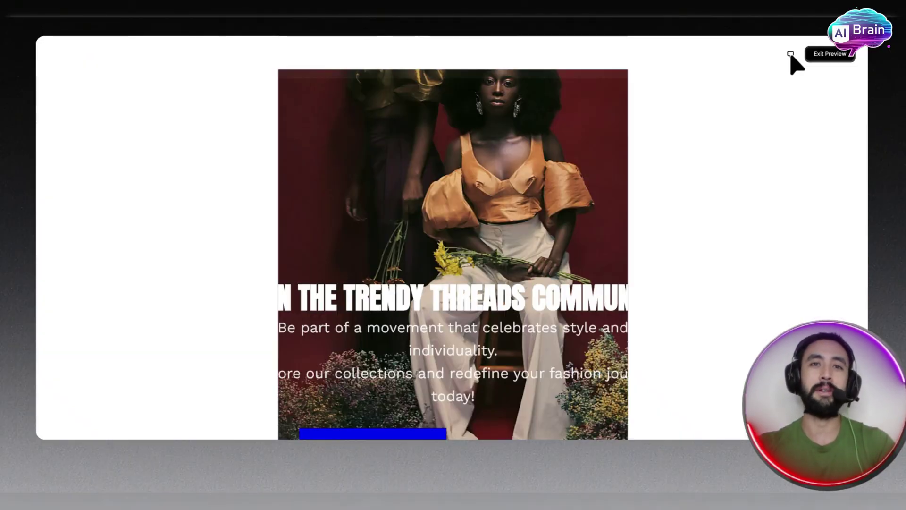
scroll(453, 255, up, 1)
scroll(454, 255, up, 1)
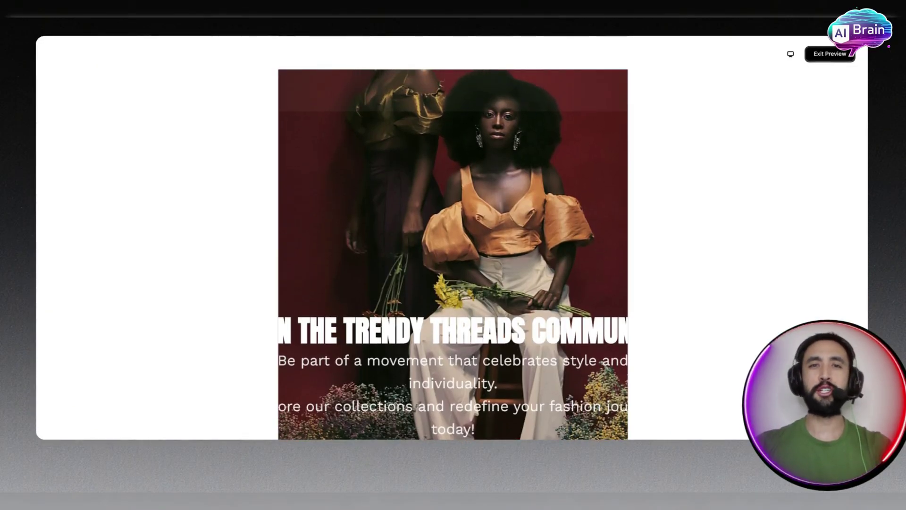
scroll(453, 254, up, 2)
scroll(454, 255, up, 2)
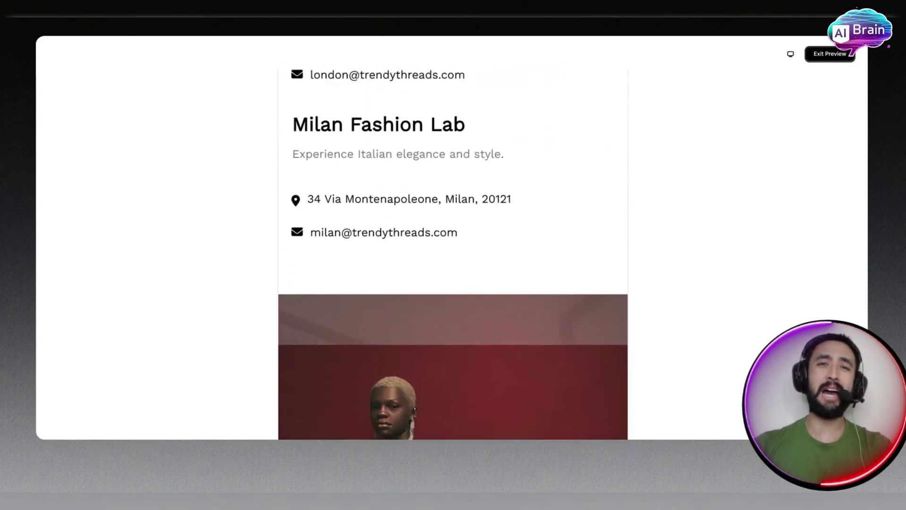
scroll(453, 254, up, 10)
scroll(453, 255, down, 5)
scroll(451, 255, up, 1)
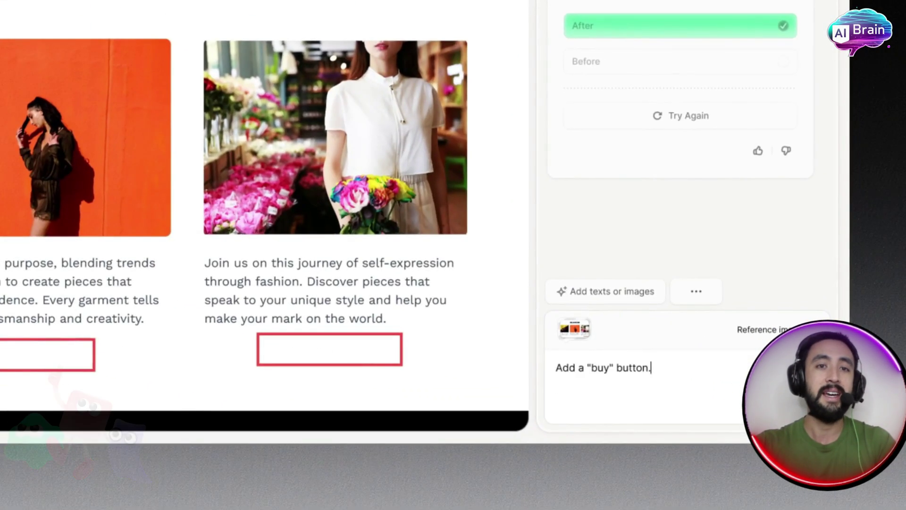
- Send the buy-button request and switch the store preview to mobile width
key(Return)
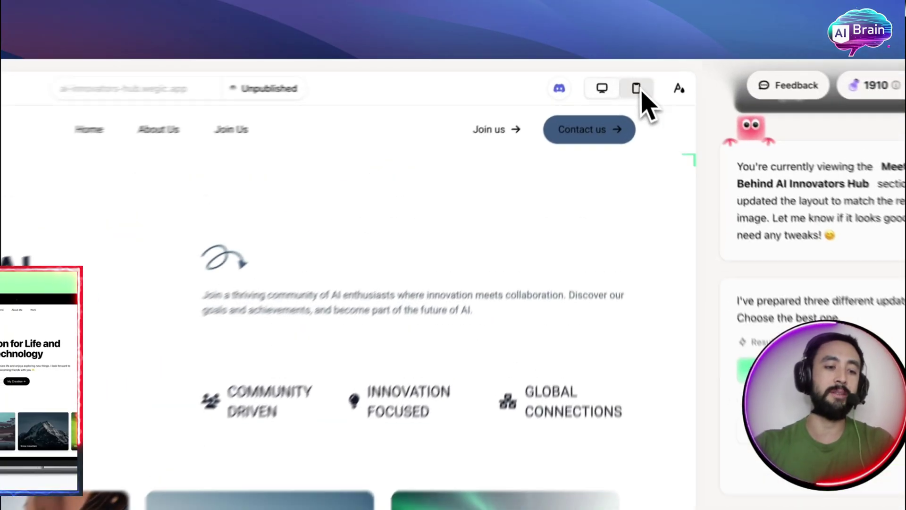
click(628, 76)
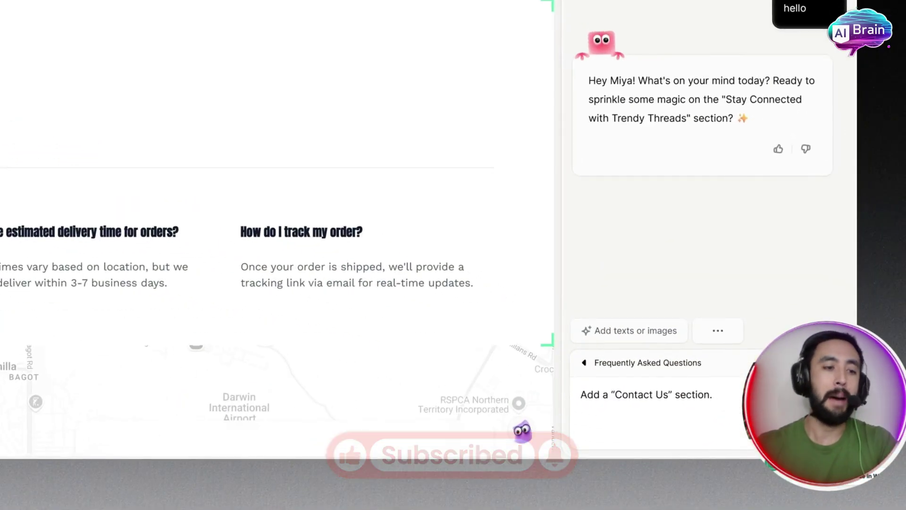
- Send the Contact Us request, then review and confirm the Let's Talk card's form settings
key(Return)
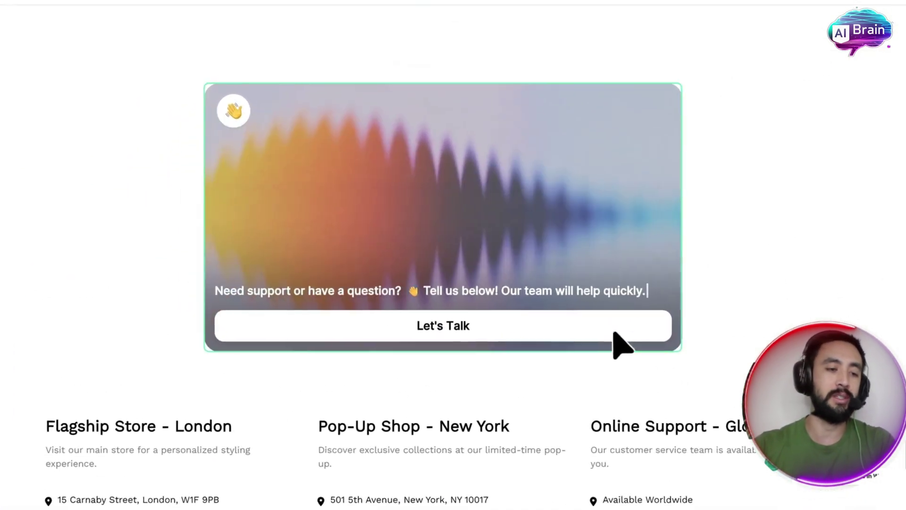
click(620, 333)
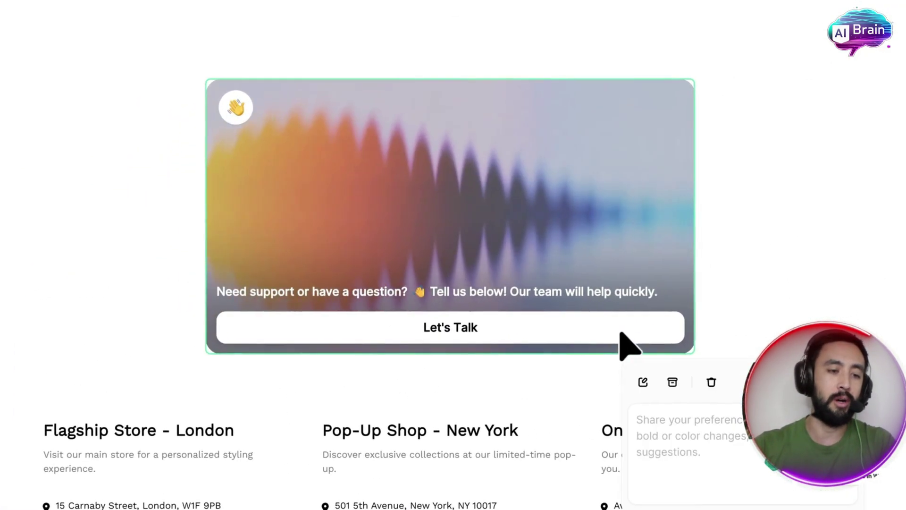
click(644, 382)
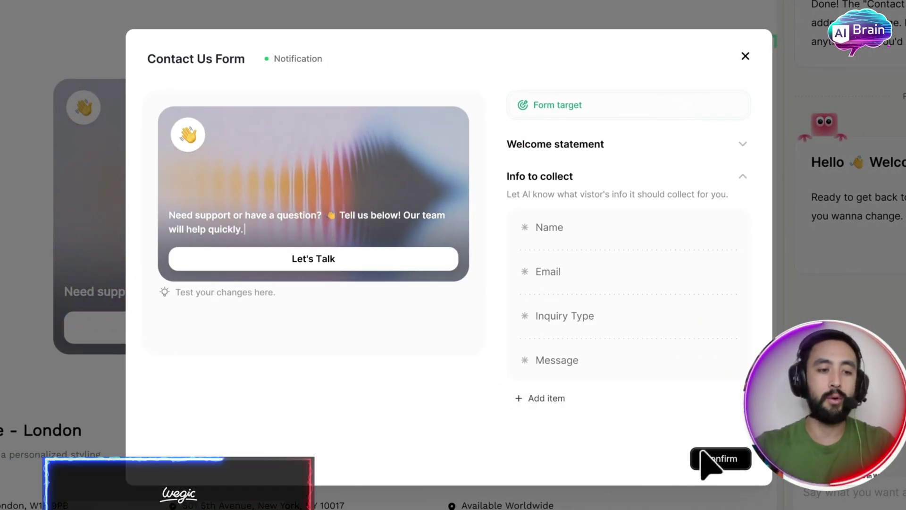
click(721, 459)
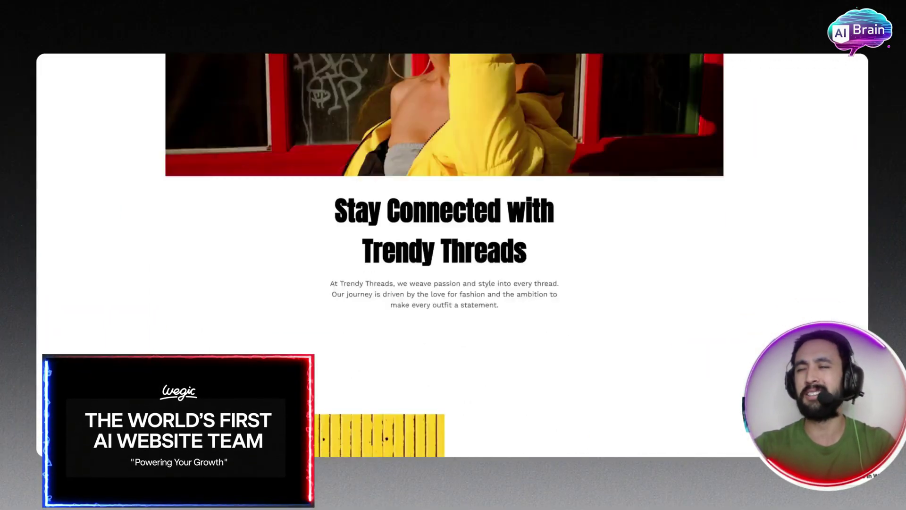
scroll(453, 255, down, 10)
scroll(453, 255, down, 10)
scroll(453, 255, down, 10)
scroll(453, 255, down, 10)
- Start the Let's Talk support chat and reply with a name and an email address
click(461, 205)
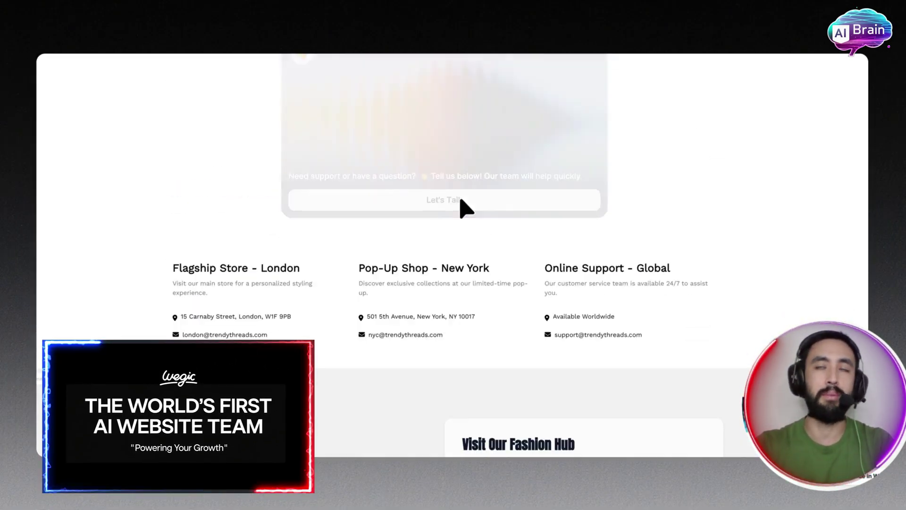
text(Hans)
key(Return)
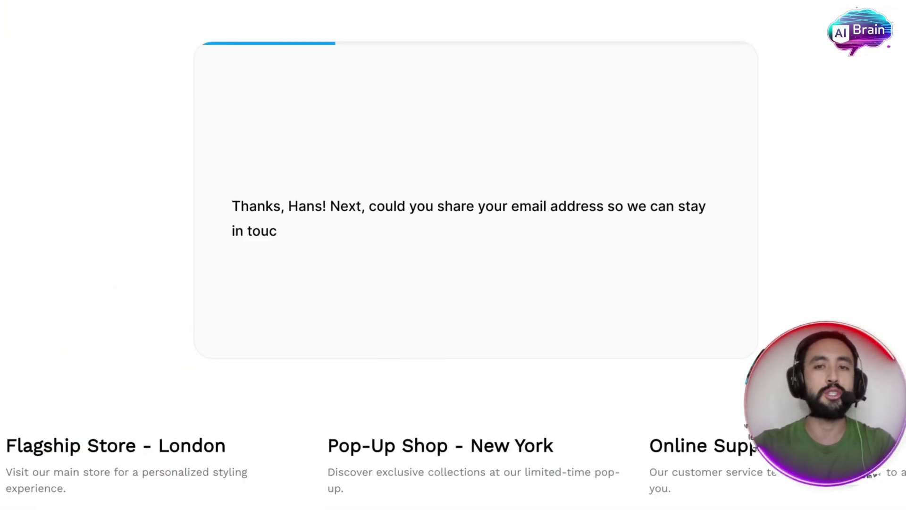
key(Return)
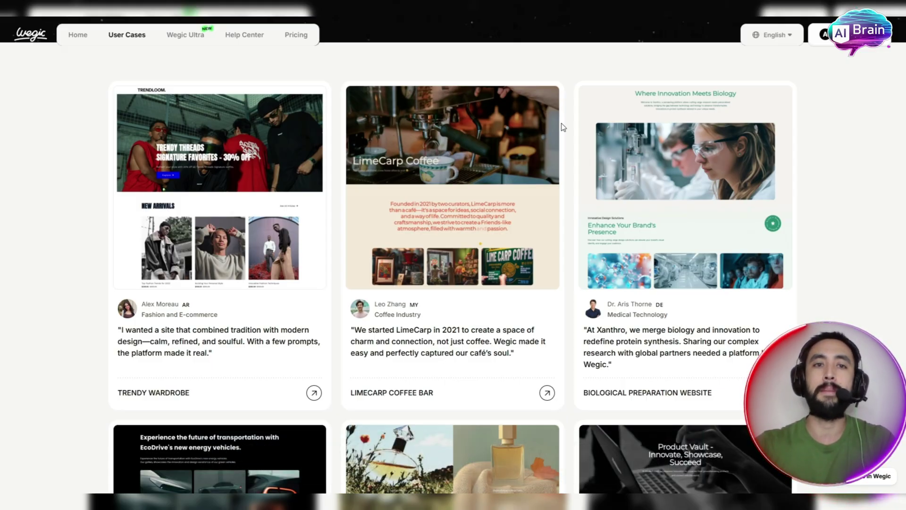
scroll(563, 127, down, 1)
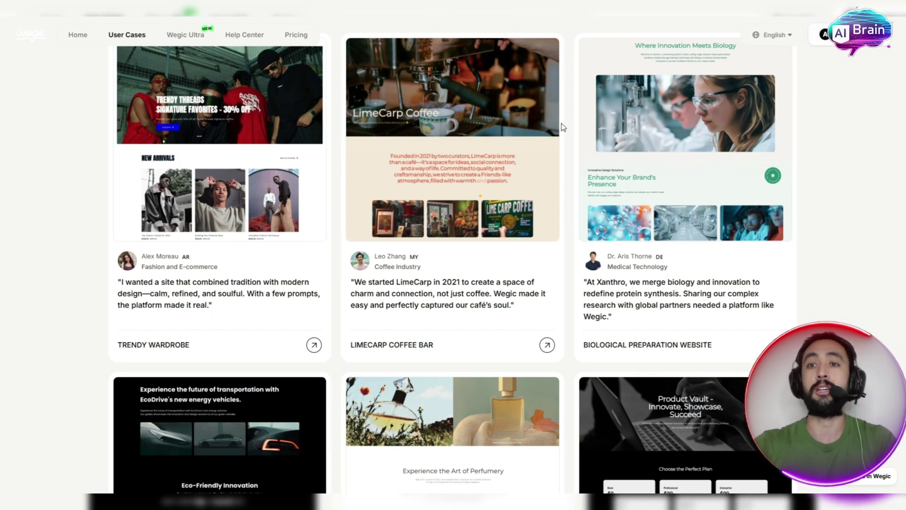
mouse_move(684, 170)
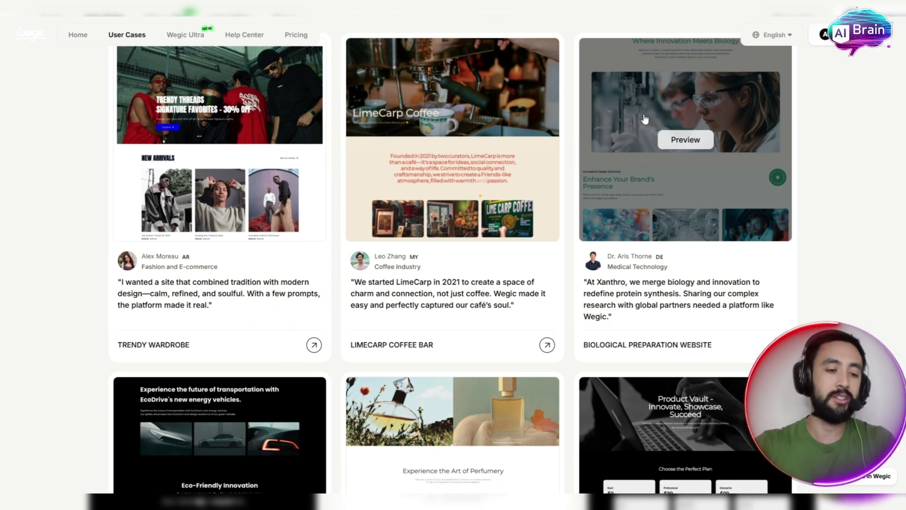
scroll(645, 119, down, 1)
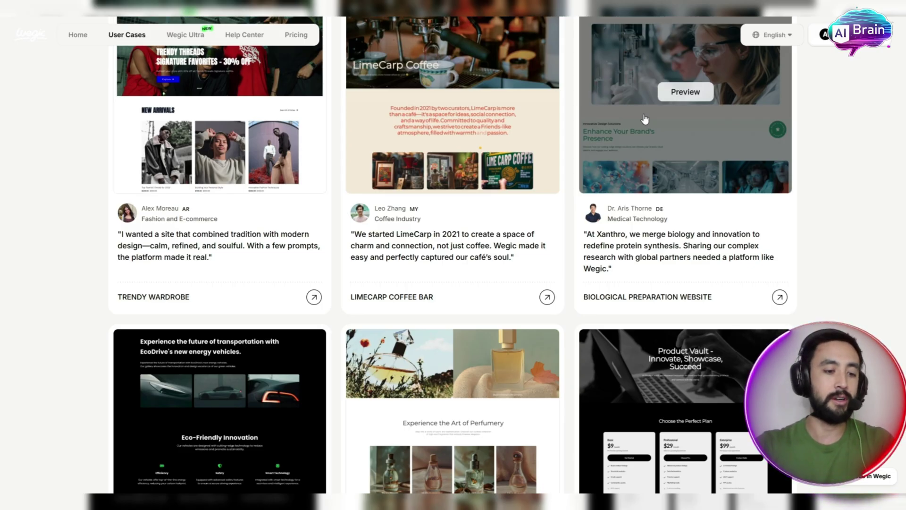
scroll(645, 119, down, 1)
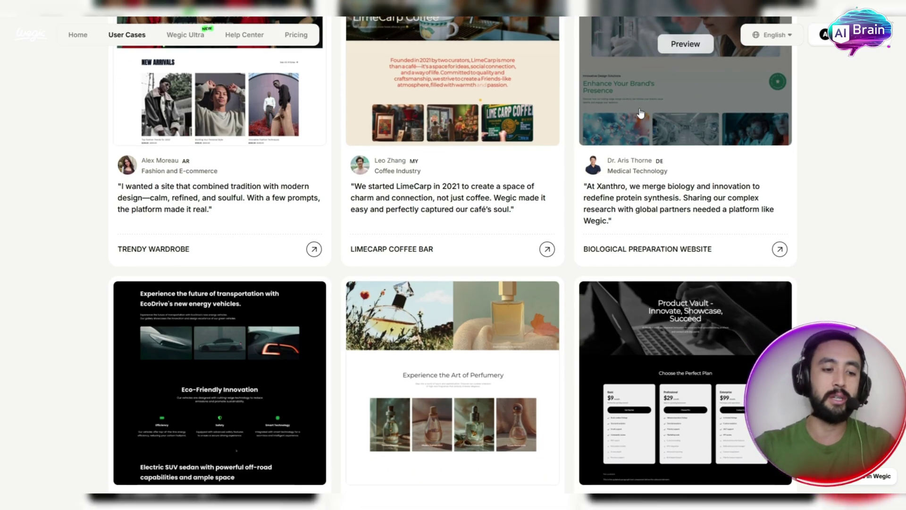
scroll(641, 113, down, 1)
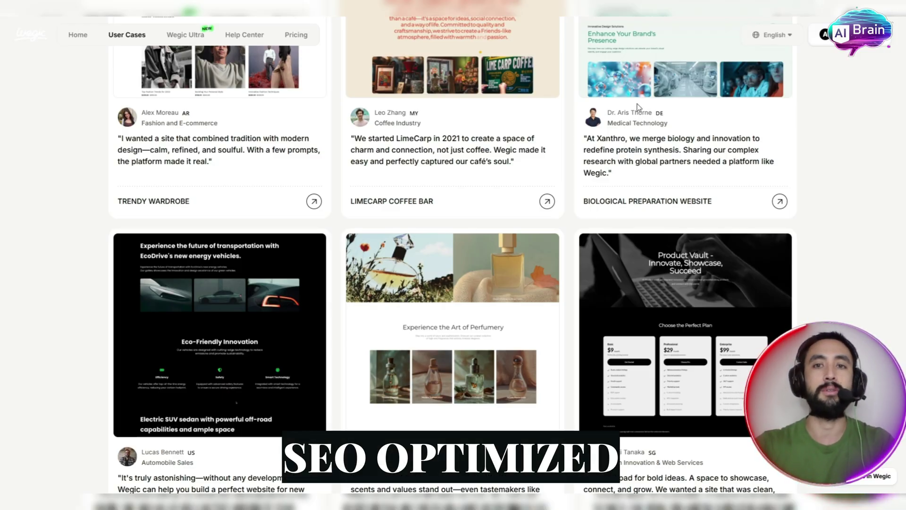
scroll(637, 106, down, 1)
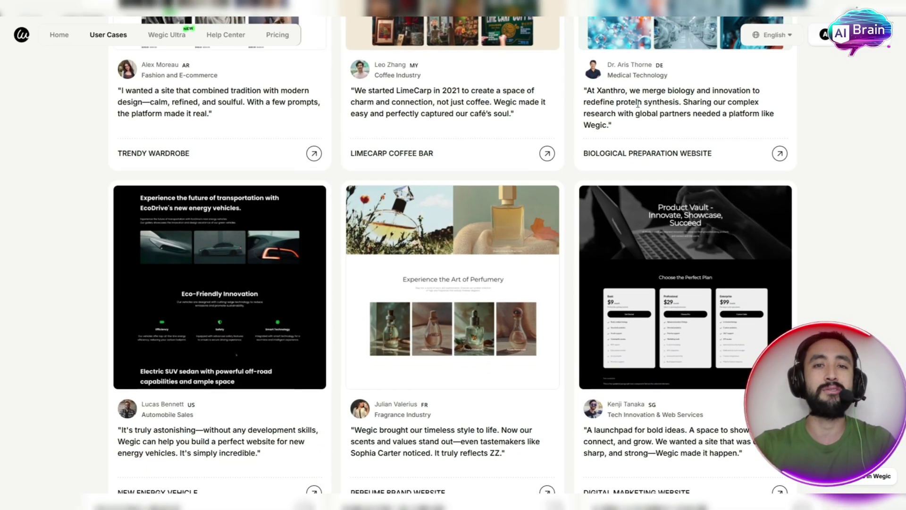
scroll(638, 103, down, 1)
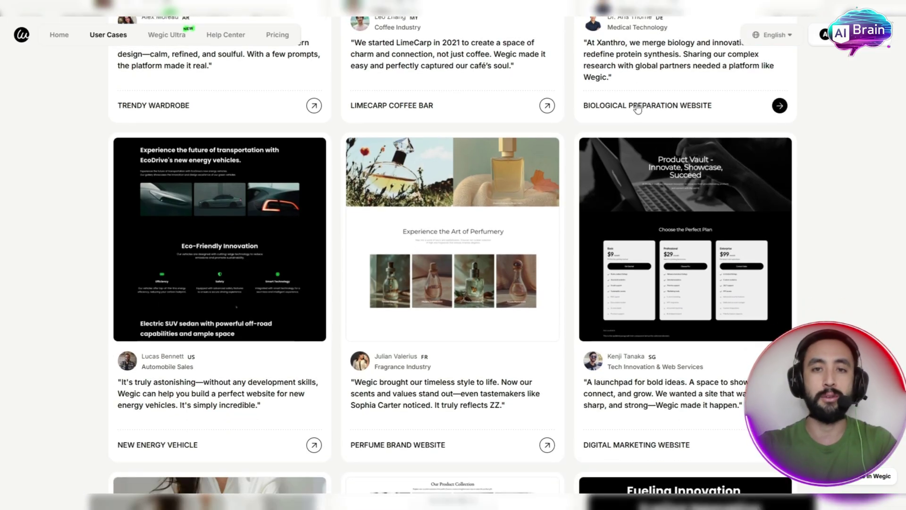
scroll(638, 108, down, 1)
scroll(638, 107, down, 1)
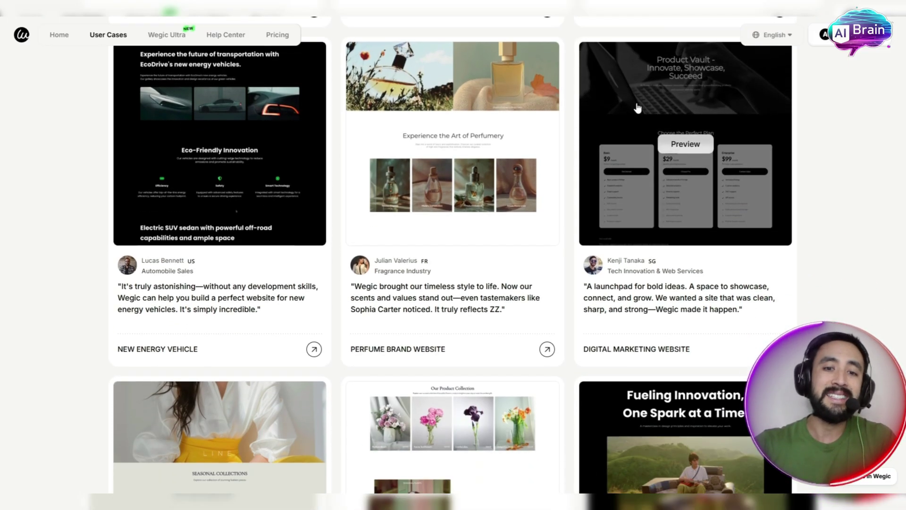
scroll(636, 106, down, 1)
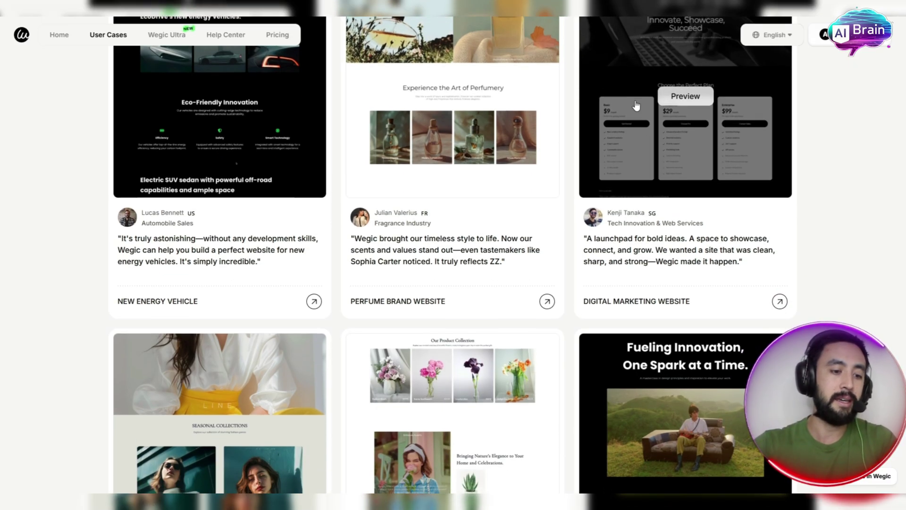
scroll(636, 107, down, 1)
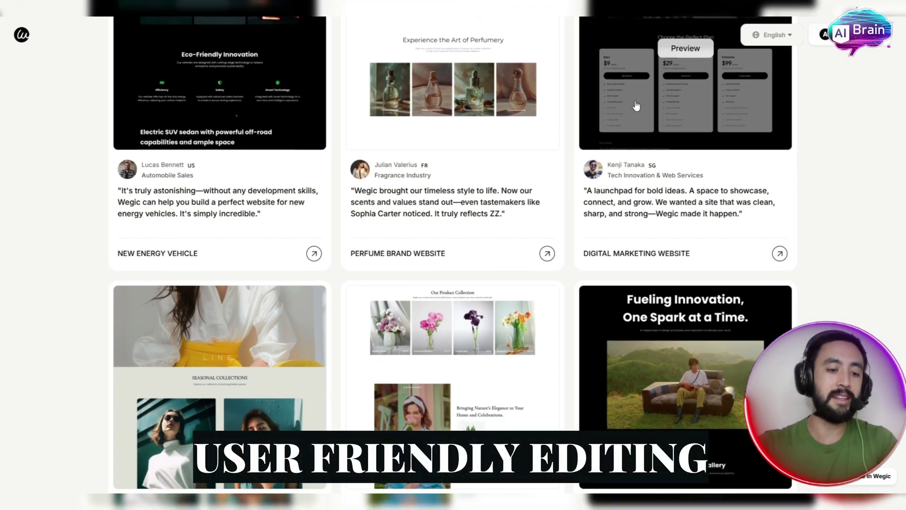
scroll(635, 106, down, 2)
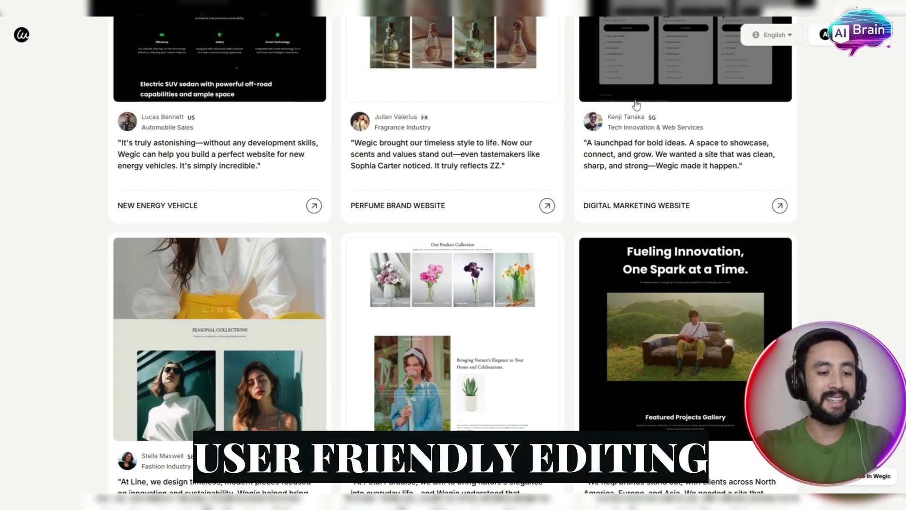
scroll(636, 104, down, 1)
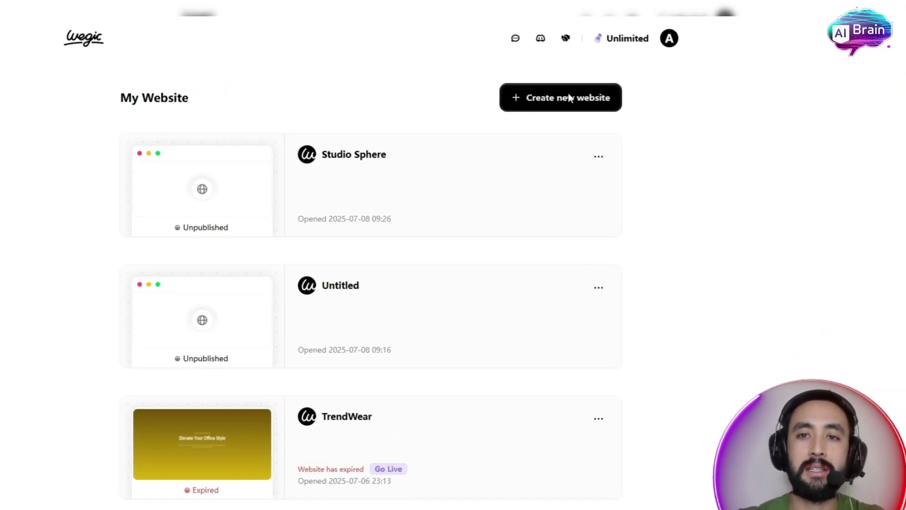
- Start a new website and send Kimmy a request for a Pokémon card-selling site
click(623, 84)
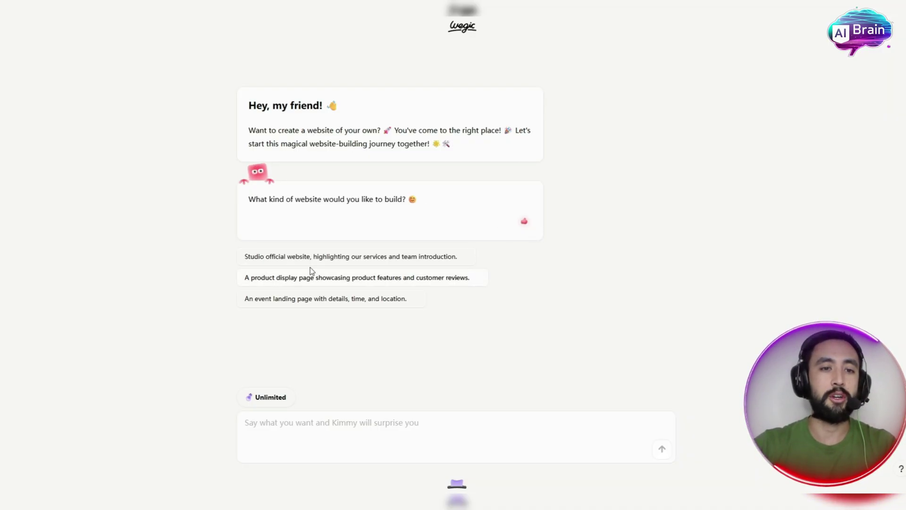
click(400, 425)
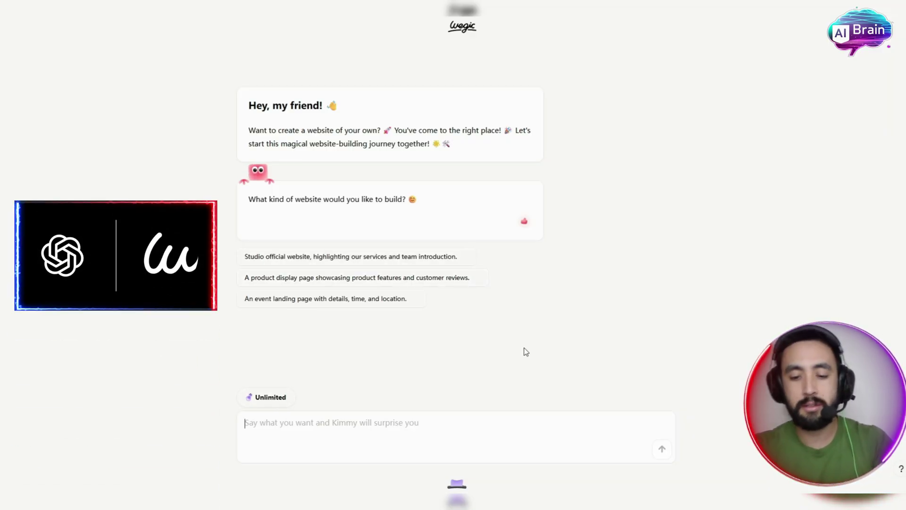
text(We want to create a websire)
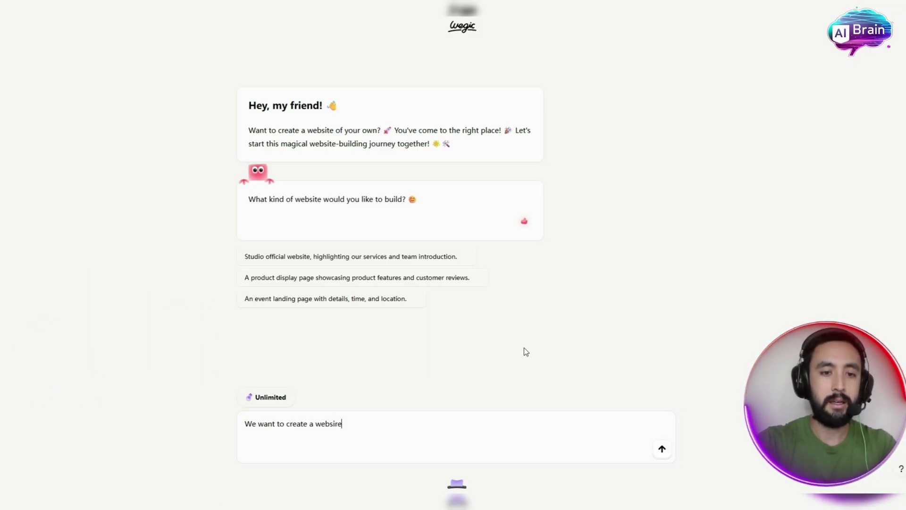
key(BackSpace)
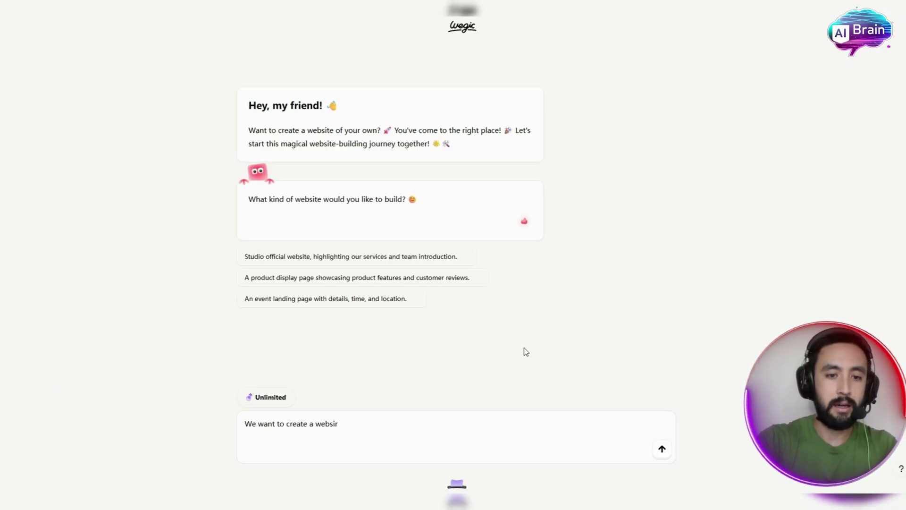
key(BackSpace)
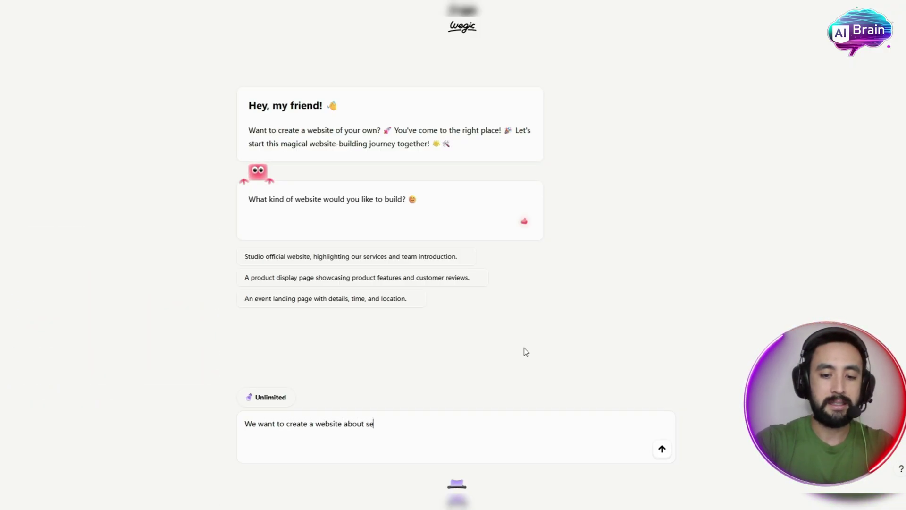
text(pokemon cards)
key(Return)
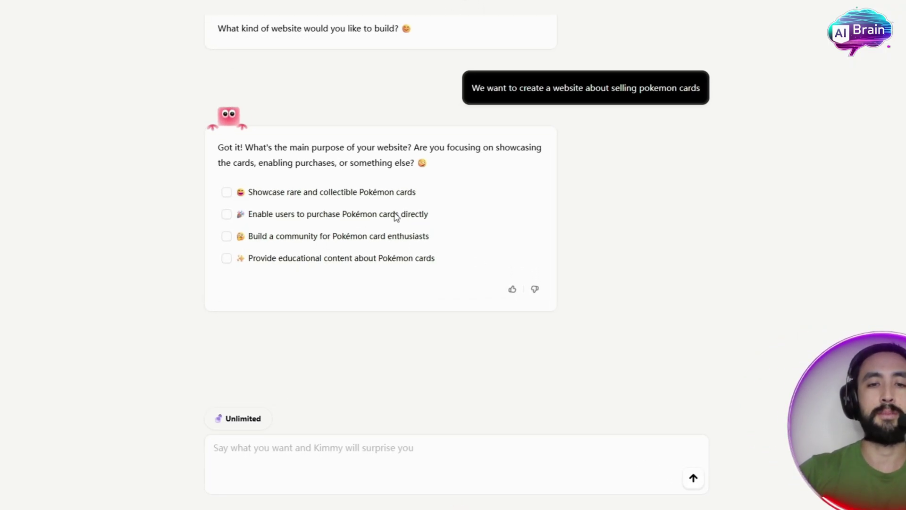
- Send Kimmy direct card purchasing as the purpose and a general Pokémon merchandise audience
click(227, 213)
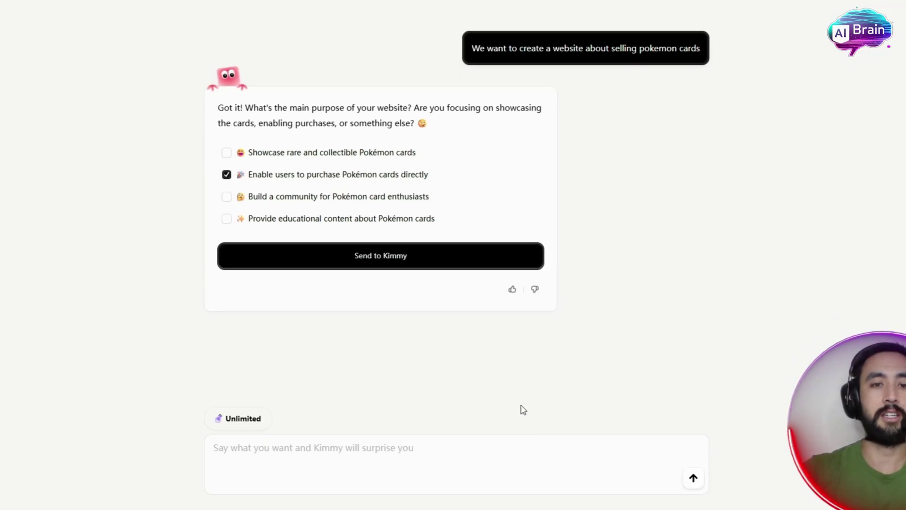
click(412, 255)
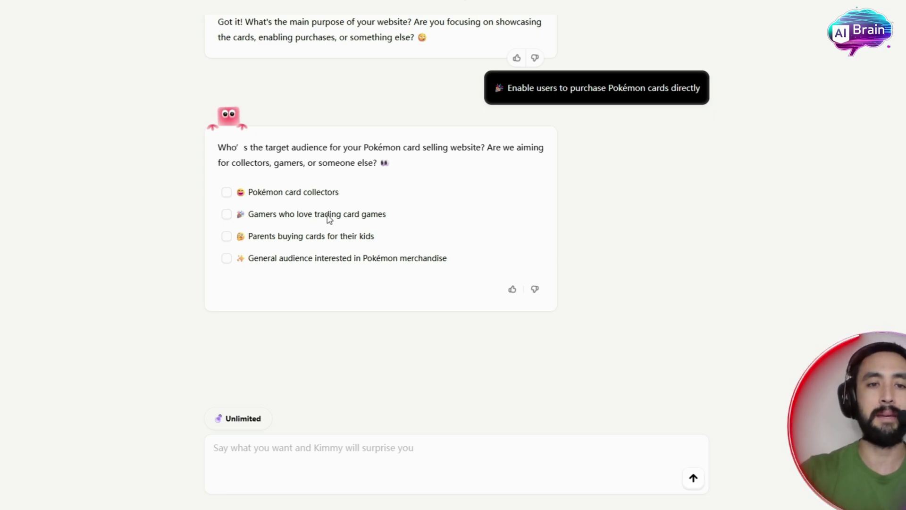
click(227, 258)
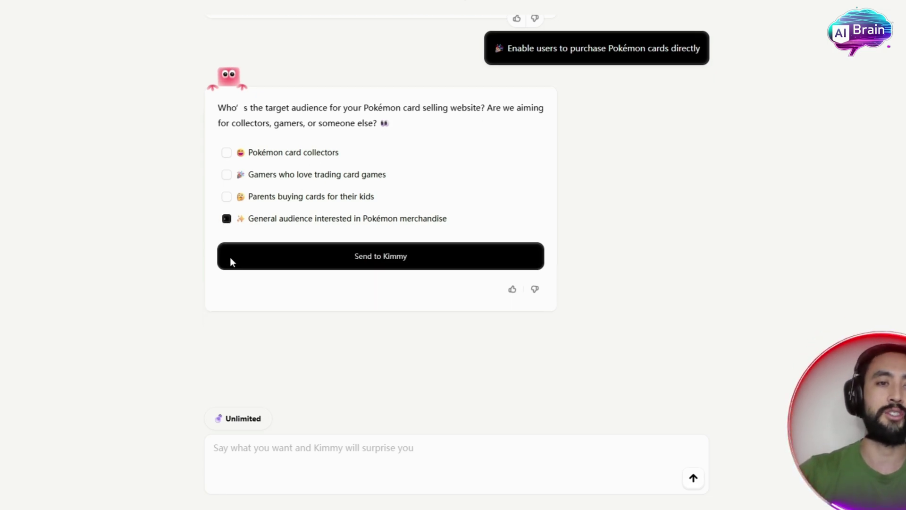
click(450, 261)
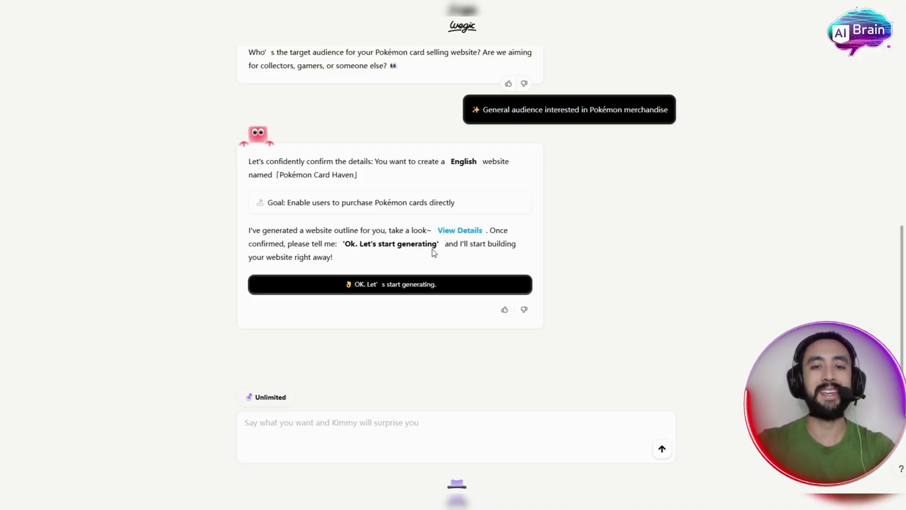
click(467, 234)
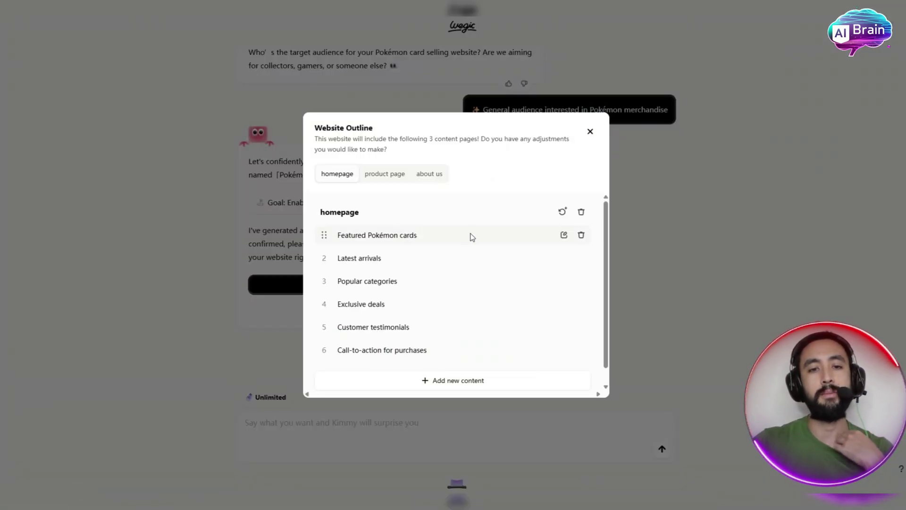
scroll(475, 257, down, 1)
scroll(475, 257, up, 1)
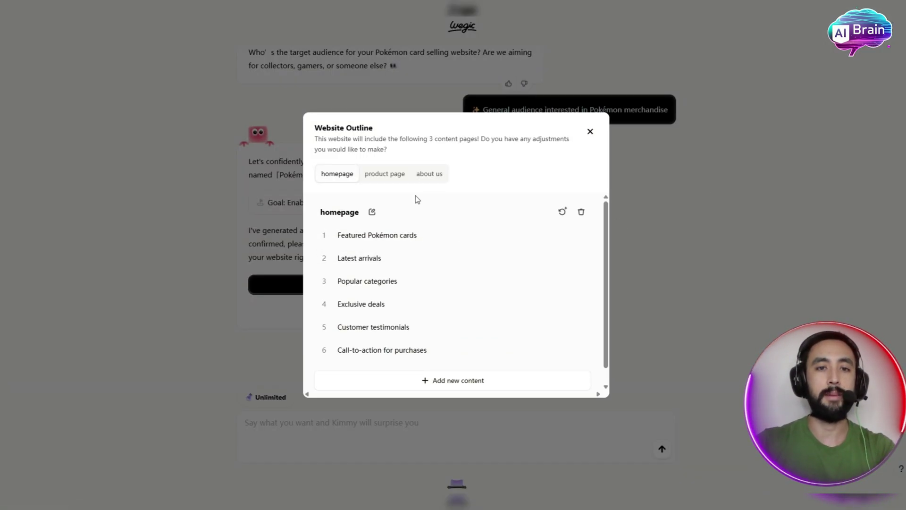
click(385, 173)
scroll(477, 234, down, 1)
scroll(477, 234, up, 1)
click(430, 174)
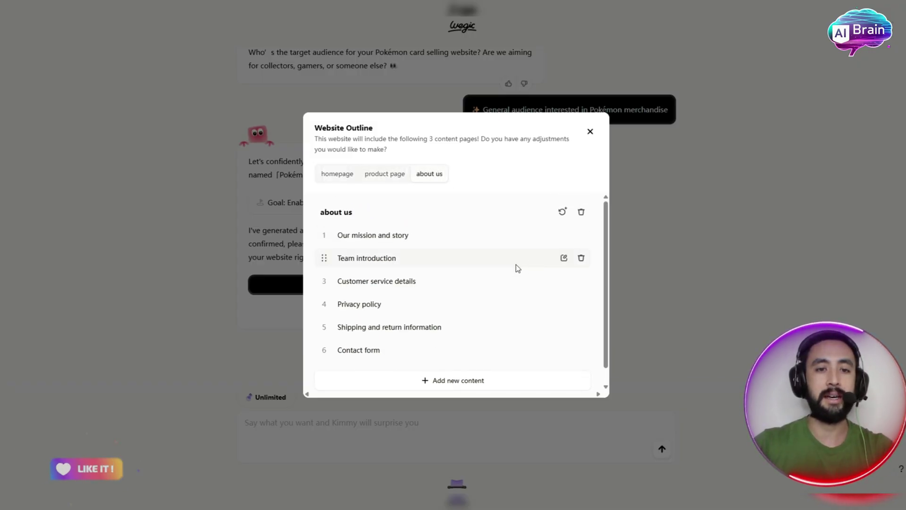
scroll(514, 264, down, 1)
scroll(515, 263, up, 1)
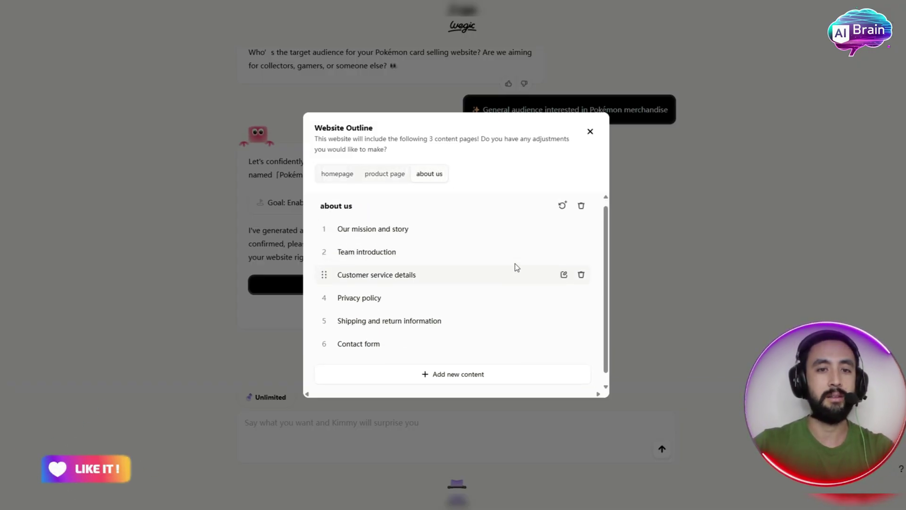
click(591, 130)
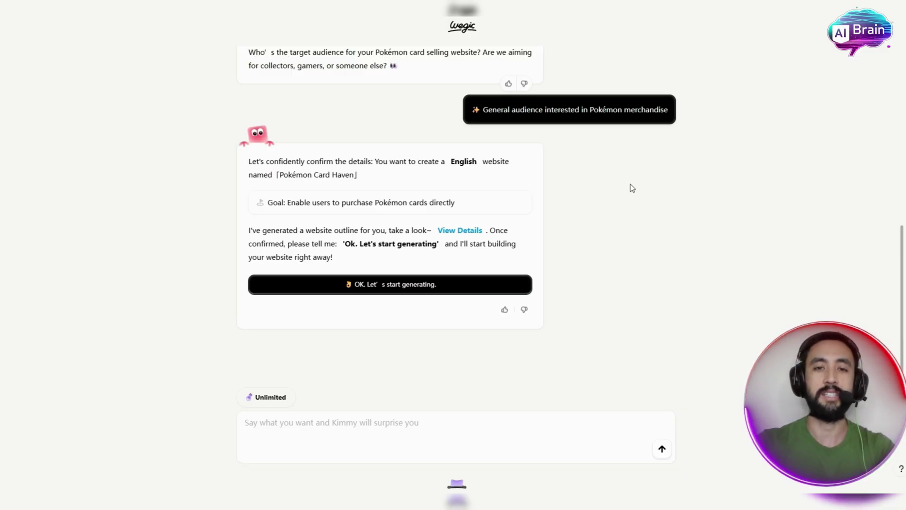
- Confirm 'OK, Let's start generating' to build the Pokémon Card Haven site
click(509, 284)
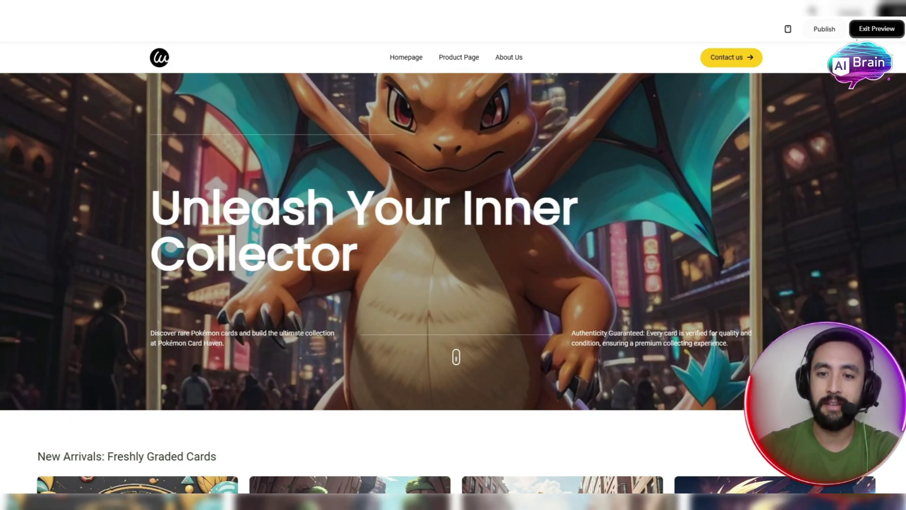
scroll(628, 312, down, 1)
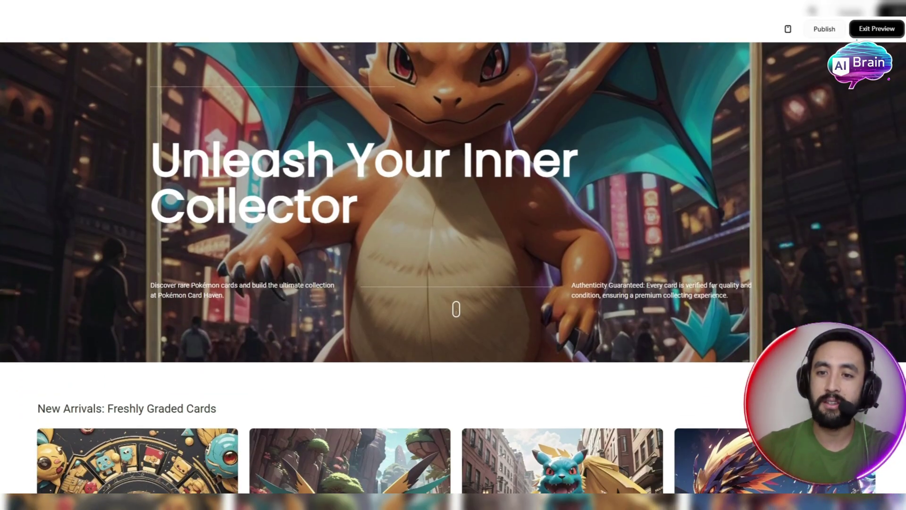
scroll(131, 160, down, 4)
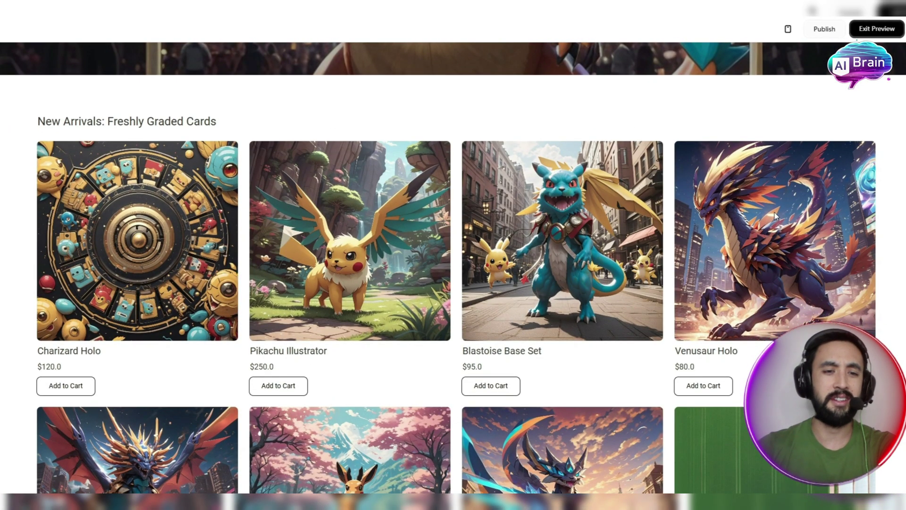
scroll(775, 209, down, 1)
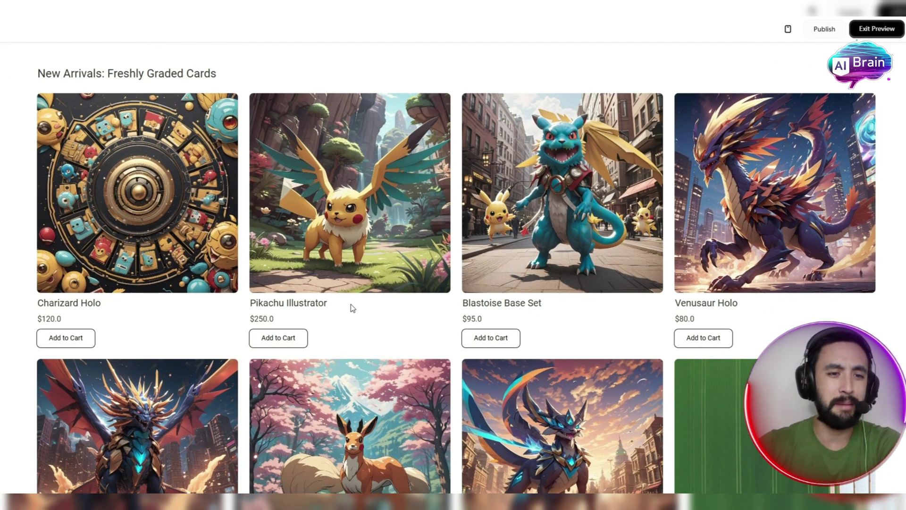
scroll(350, 304, down, 2)
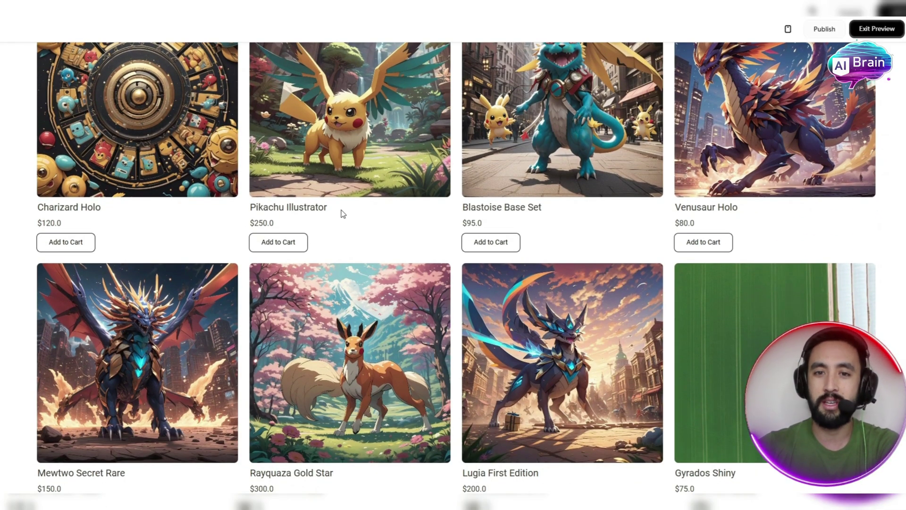
scroll(342, 214, down, 3)
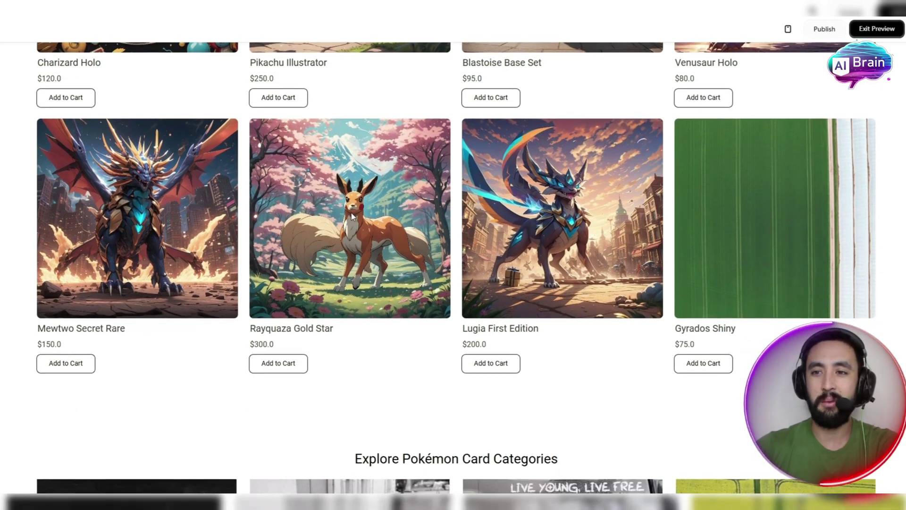
scroll(350, 218, down, 3)
scroll(350, 217, down, 2)
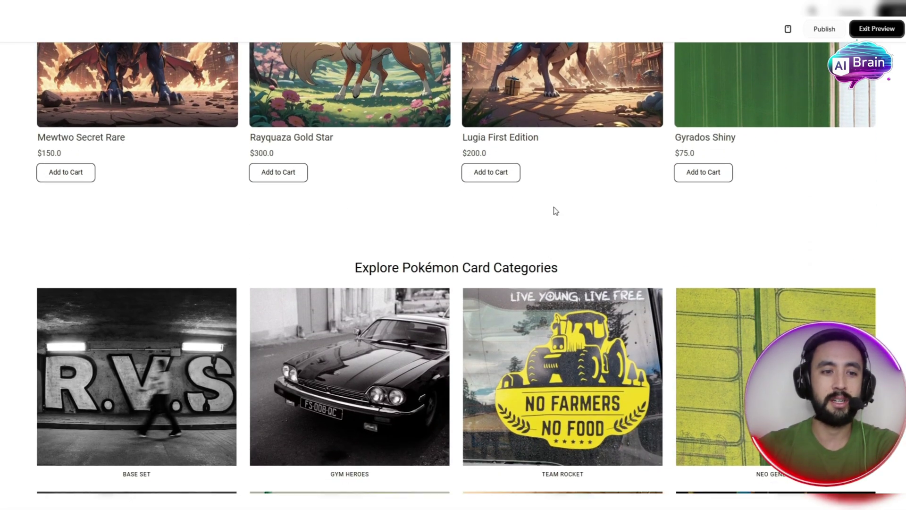
scroll(552, 208, down, 3)
scroll(425, 177, down, 2)
scroll(260, 132, down, 4)
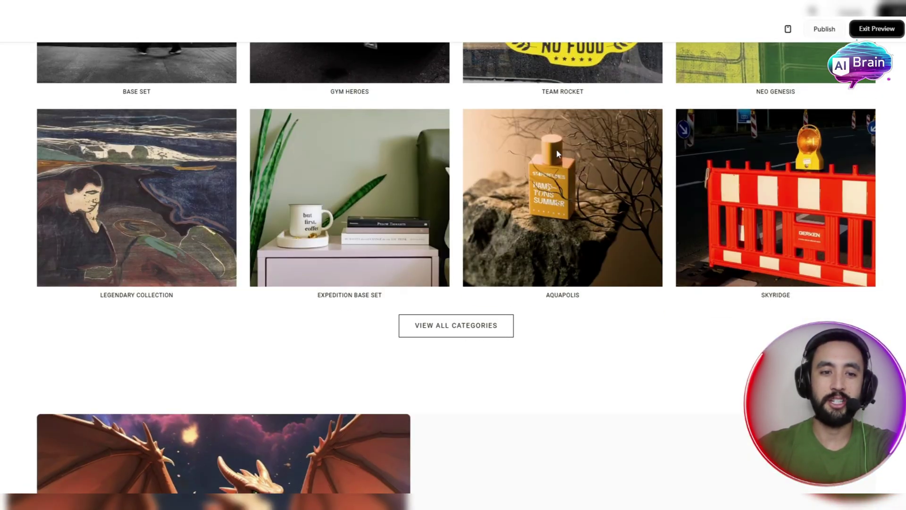
scroll(260, 132, down, 4)
scroll(560, 159, down, 4)
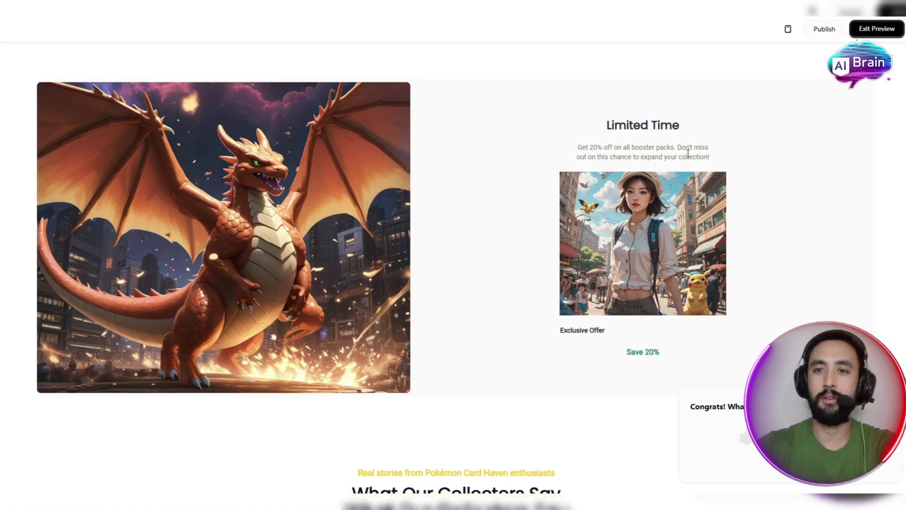
scroll(706, 192, down, 2)
scroll(705, 192, down, 2)
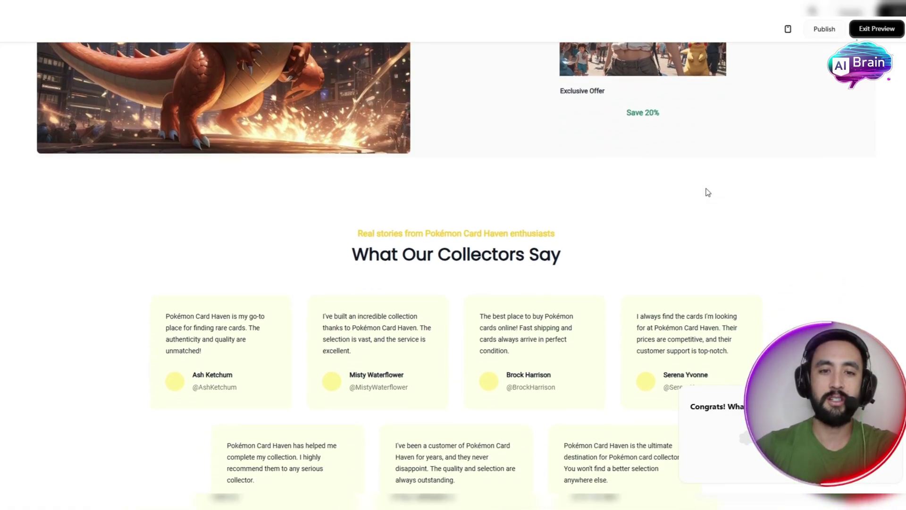
scroll(557, 196, down, 1)
scroll(737, 206, down, 1)
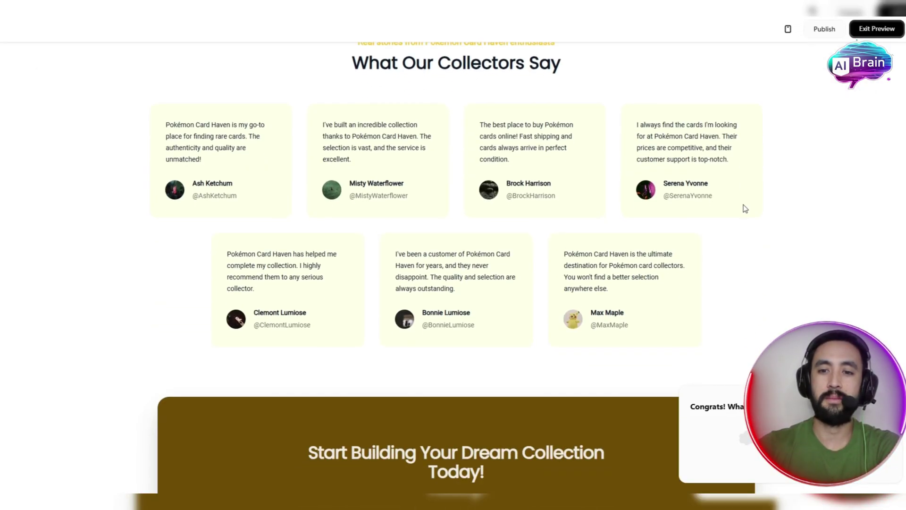
scroll(728, 166, down, 1)
scroll(732, 162, down, 1)
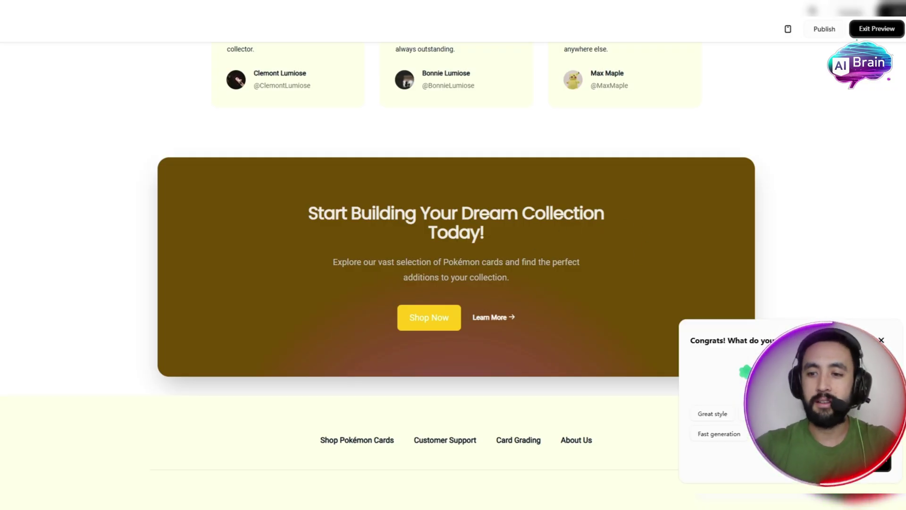
- Submit an answer in the generated site's feedback popup
click(719, 434)
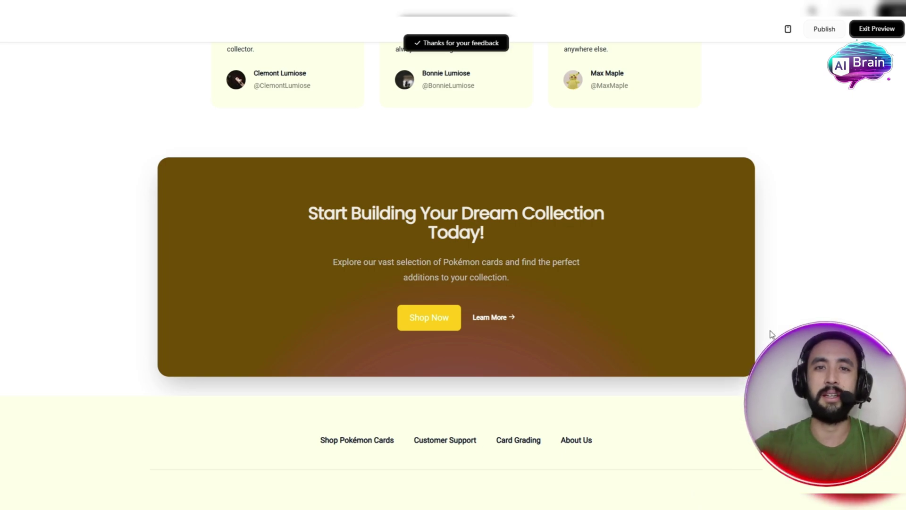
scroll(769, 334, up, 2)
scroll(771, 337, up, 3)
scroll(771, 337, up, 2)
scroll(765, 339, up, 3)
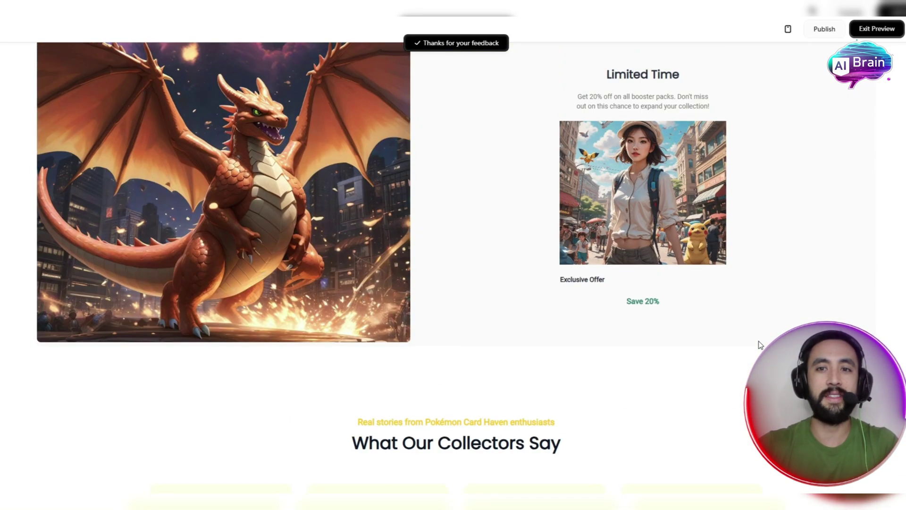
scroll(757, 340, up, 2)
scroll(755, 340, up, 3)
scroll(755, 344, up, 3)
scroll(752, 343, up, 2)
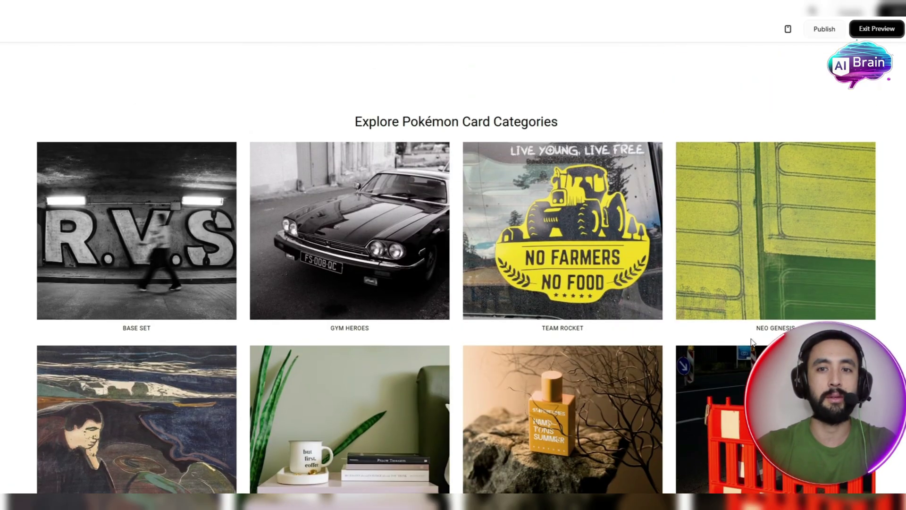
scroll(749, 342, up, 2)
scroll(744, 342, up, 3)
scroll(742, 334, up, 3)
scroll(743, 334, up, 3)
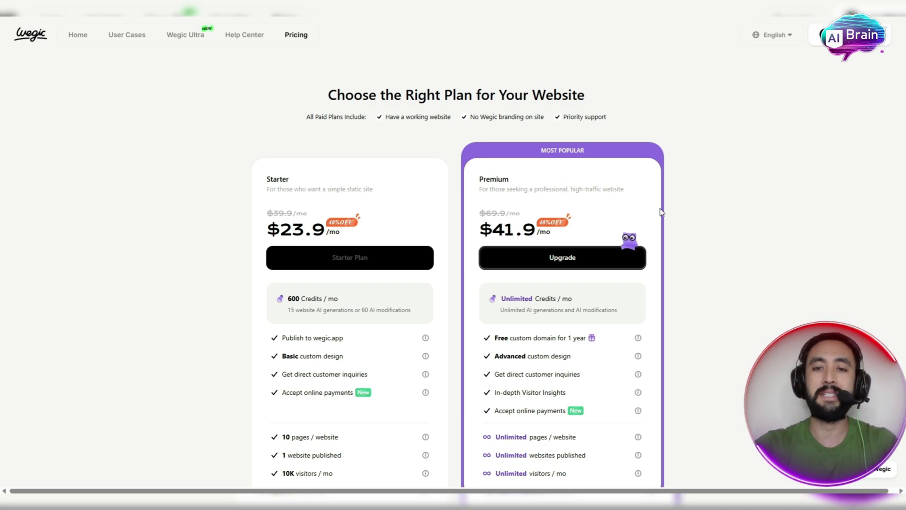
scroll(627, 211, down, 2)
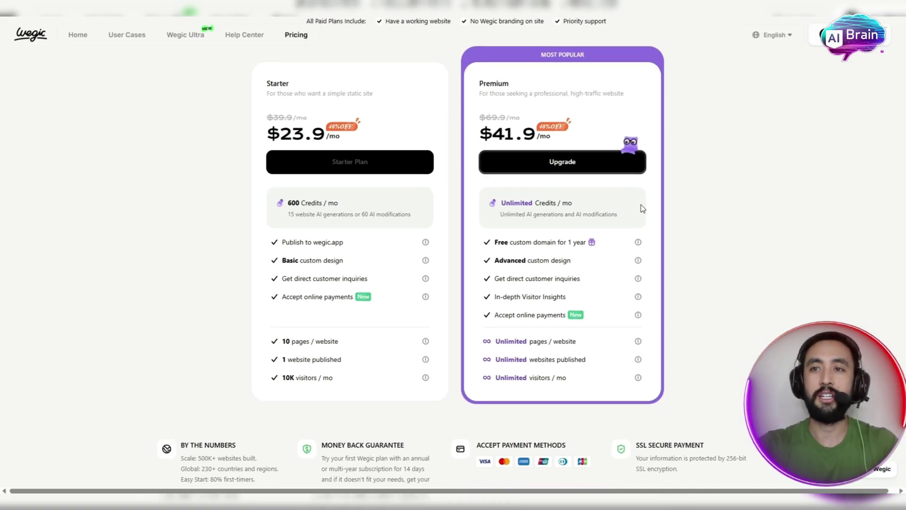